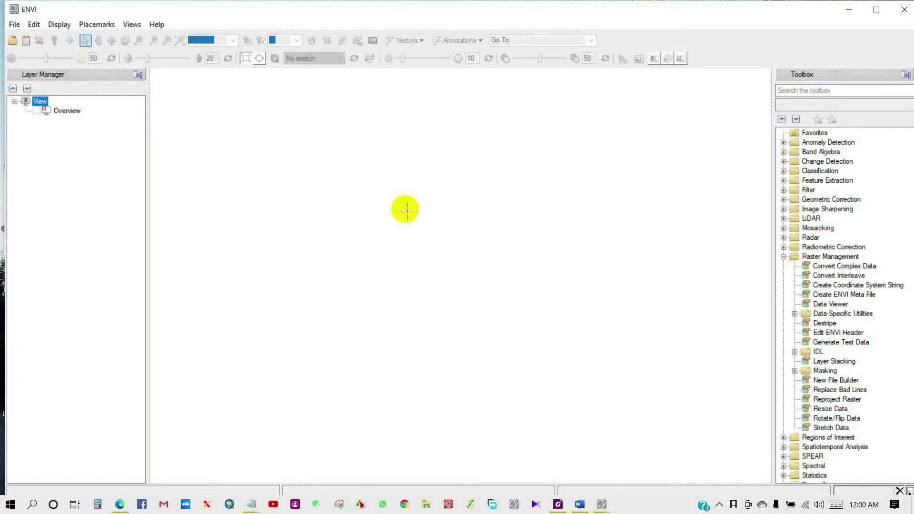
Step: Open the reflectancefinal raster from the Output folder and fit the whole scene in the view
{"action": "left_click", "coordinate": [11, 45]}
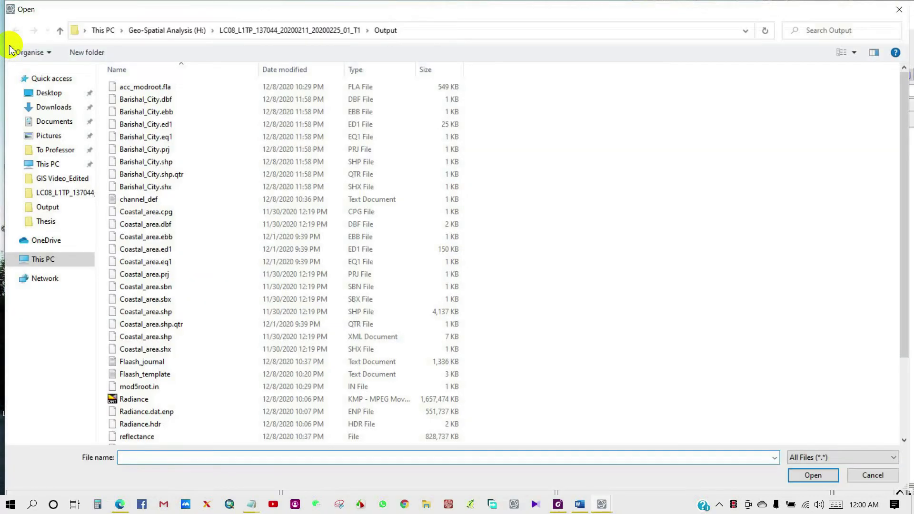
{"action": "scroll", "coordinate": [324, 304], "scroll_direction": "down", "scroll_amount": 3}
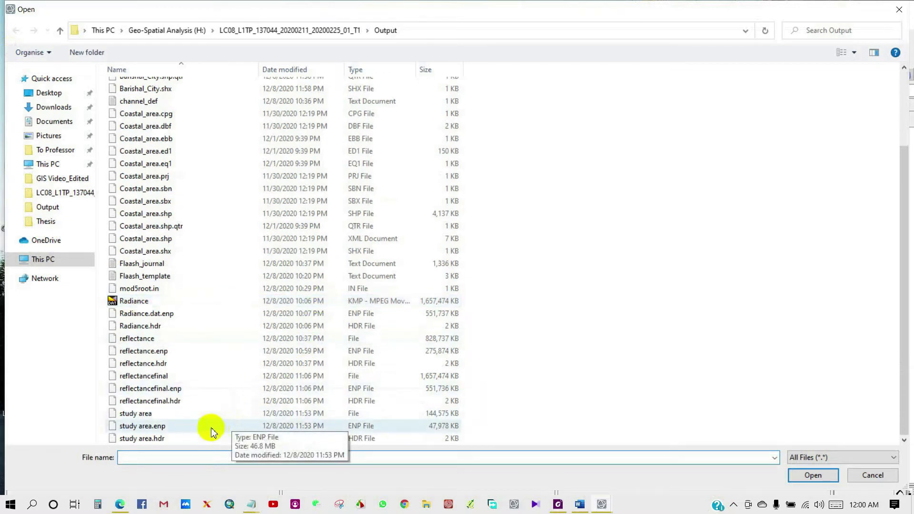
{"action": "left_click", "coordinate": [149, 375]}
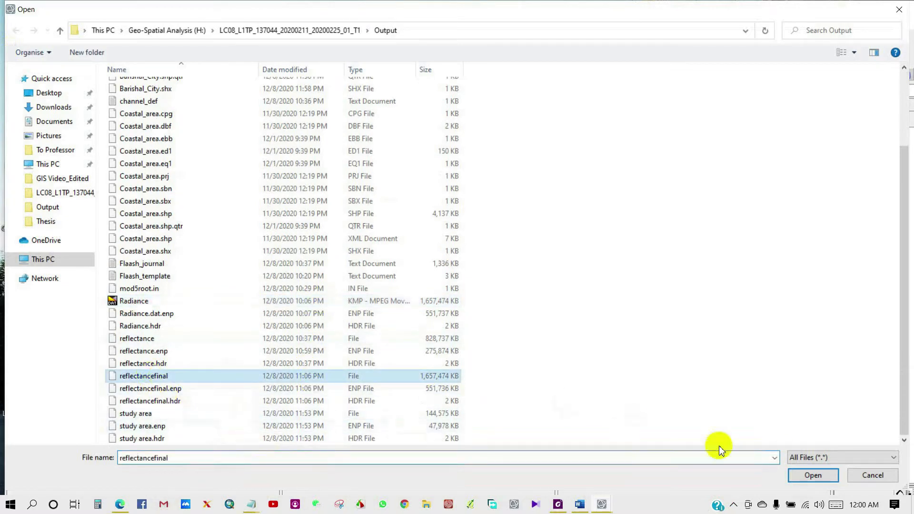
{"action": "left_click", "coordinate": [812, 475]}
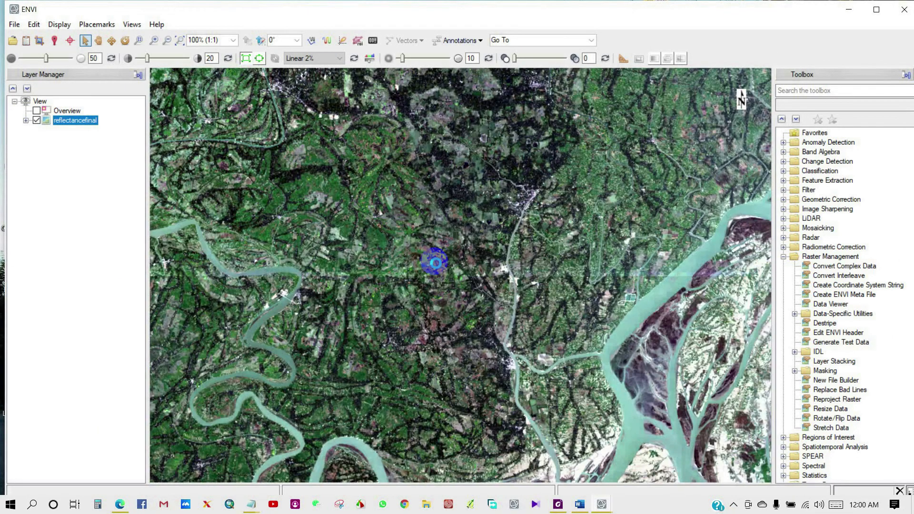
{"action": "left_click", "coordinate": [180, 43]}
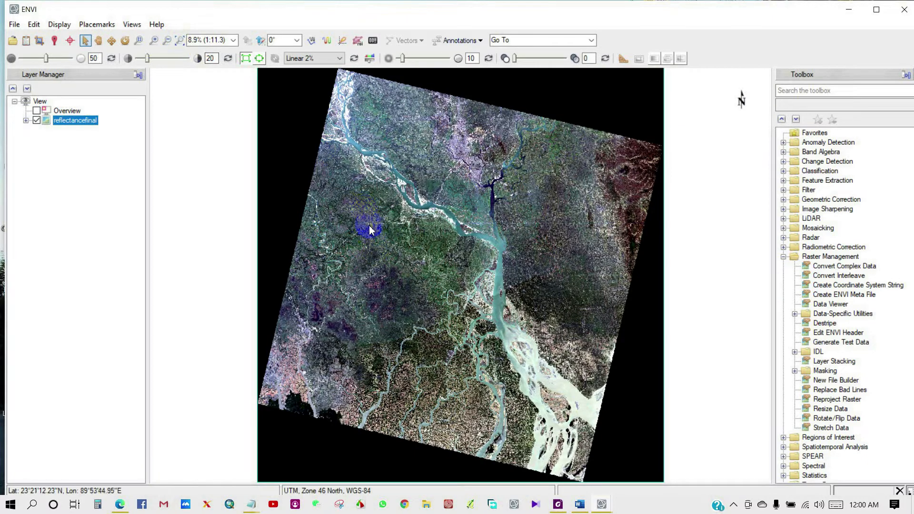
Step: Load the Barishal_City.shp shapefile from the Output folder over the raster
{"action": "left_click", "coordinate": [11, 43]}
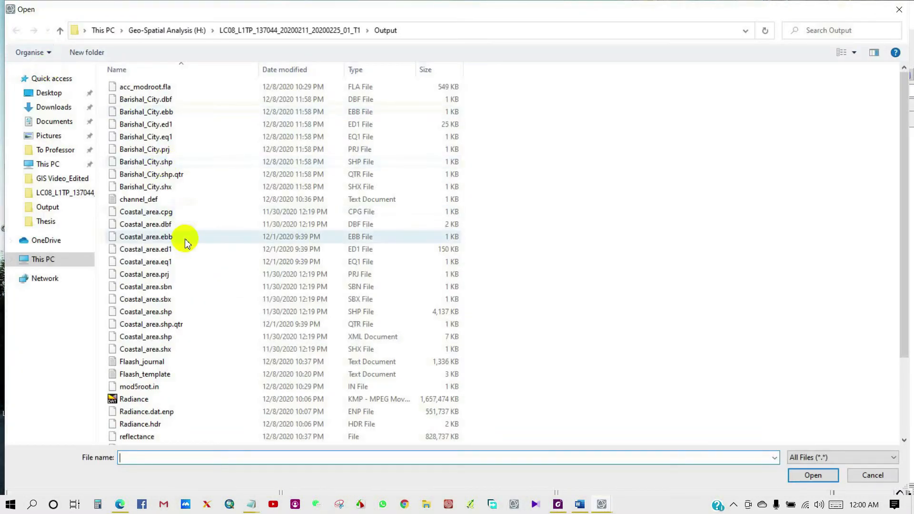
{"action": "left_click", "coordinate": [150, 165]}
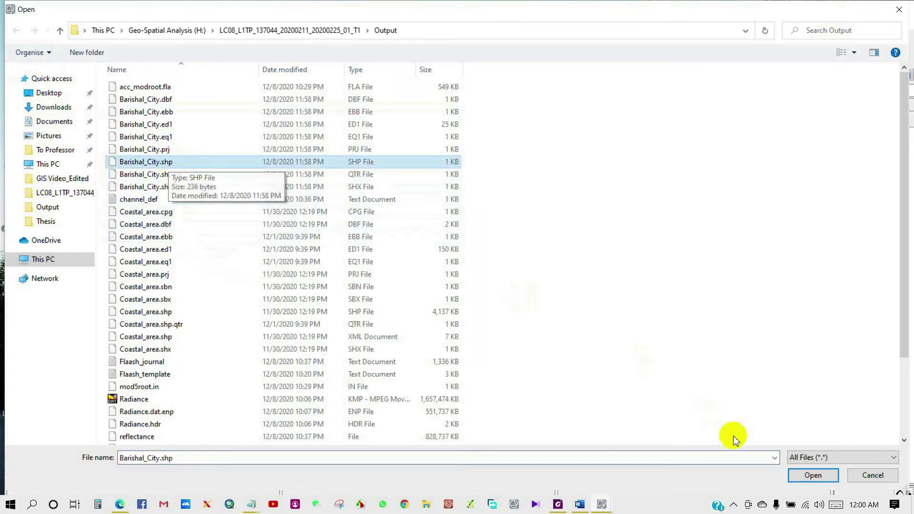
{"action": "left_click", "coordinate": [812, 475]}
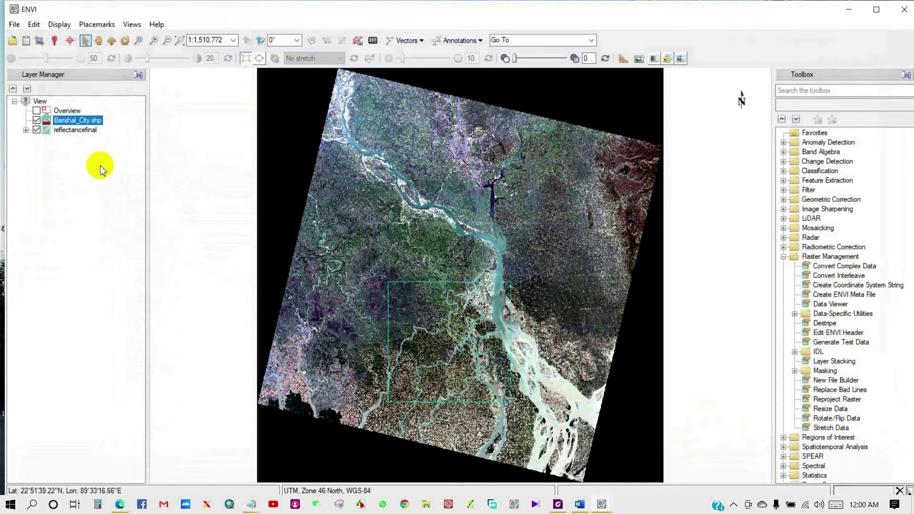
Step: Set the line thickness of the Barishal_City.shp boundary to 2 in its vector properties
{"action": "right_click", "coordinate": [77, 125]}
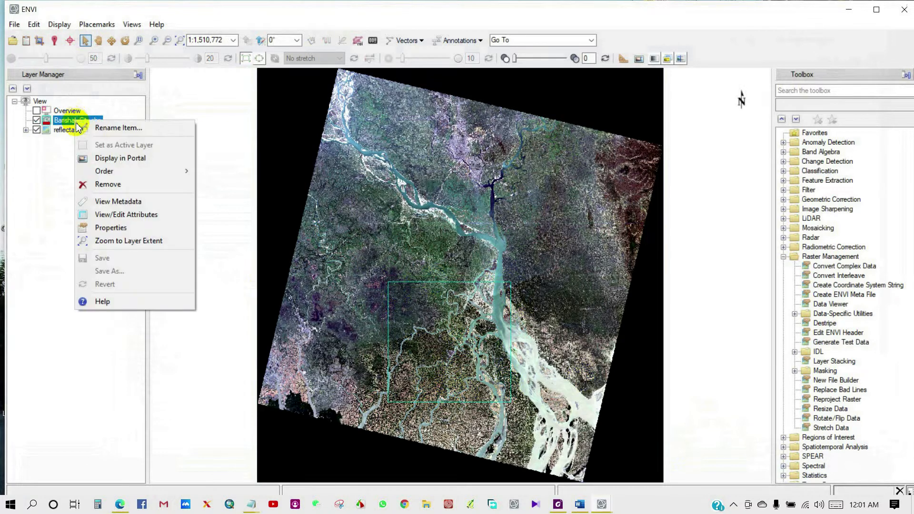
{"action": "left_click", "coordinate": [116, 230]}
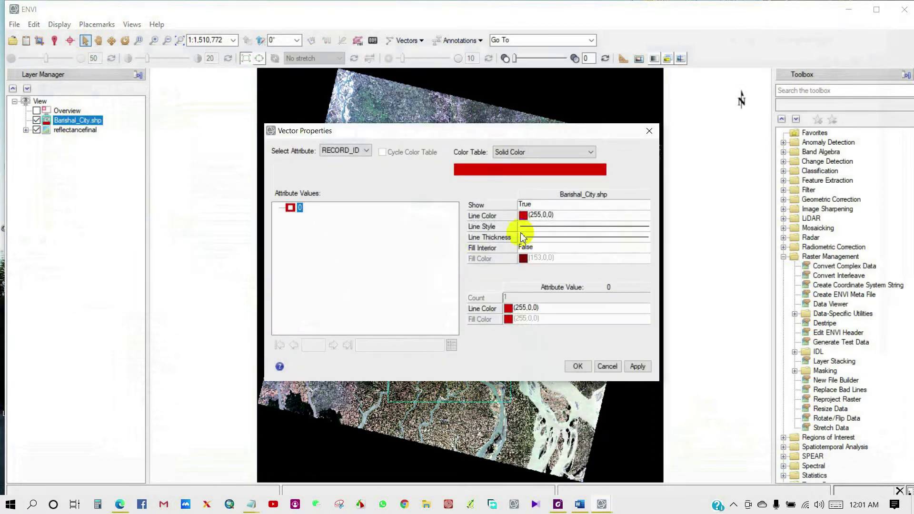
{"action": "left_click", "coordinate": [601, 238]}
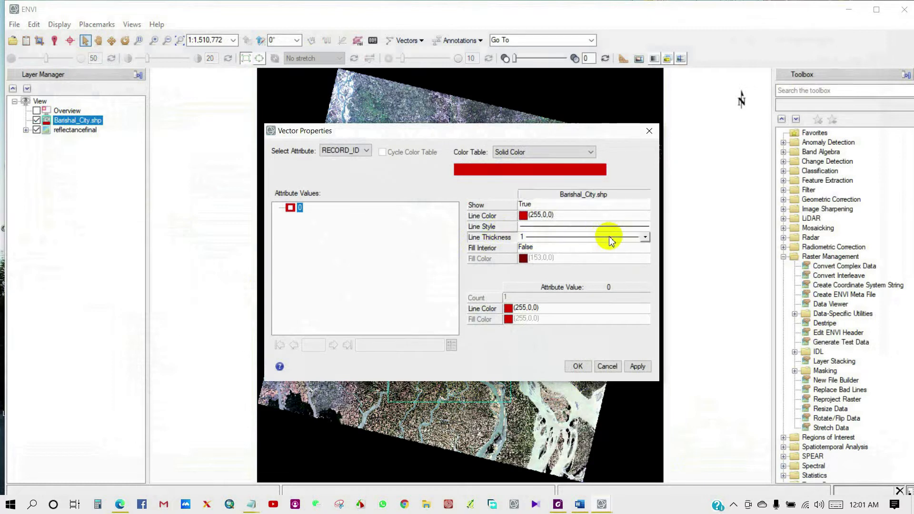
{"action": "left_click", "coordinate": [646, 237]}
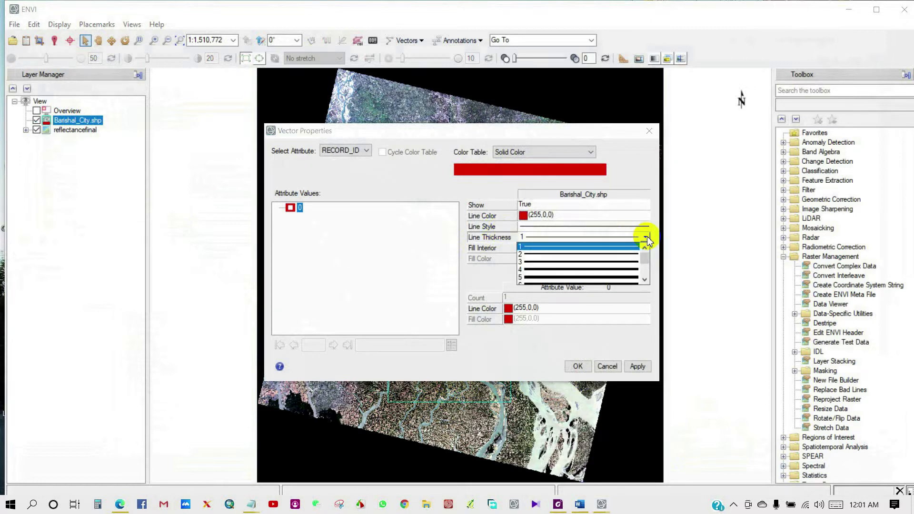
{"action": "left_click", "coordinate": [577, 255]}
{"action": "left_click", "coordinate": [577, 366]}
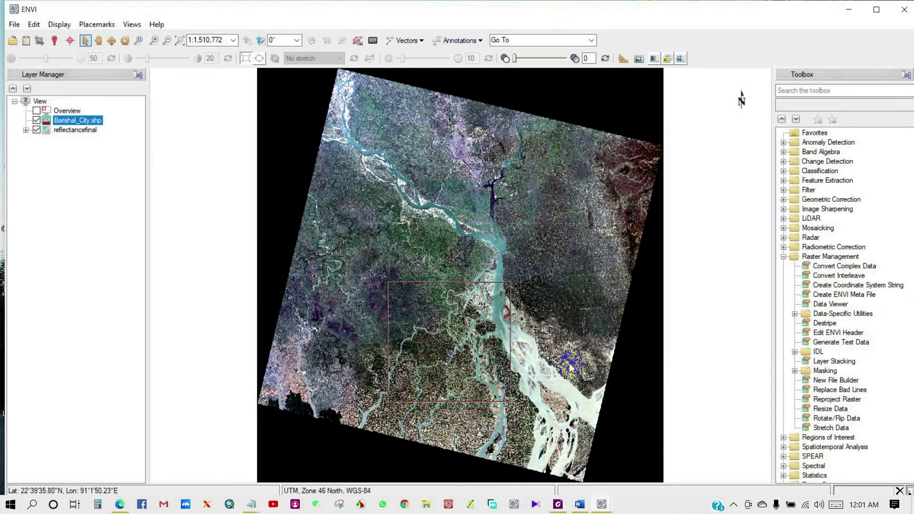
Step: Start the Resize Data tool from Raster Management and select reflectancefinal as the input file
{"action": "scroll", "coordinate": [482, 373], "scroll_direction": "up", "scroll_amount": 1}
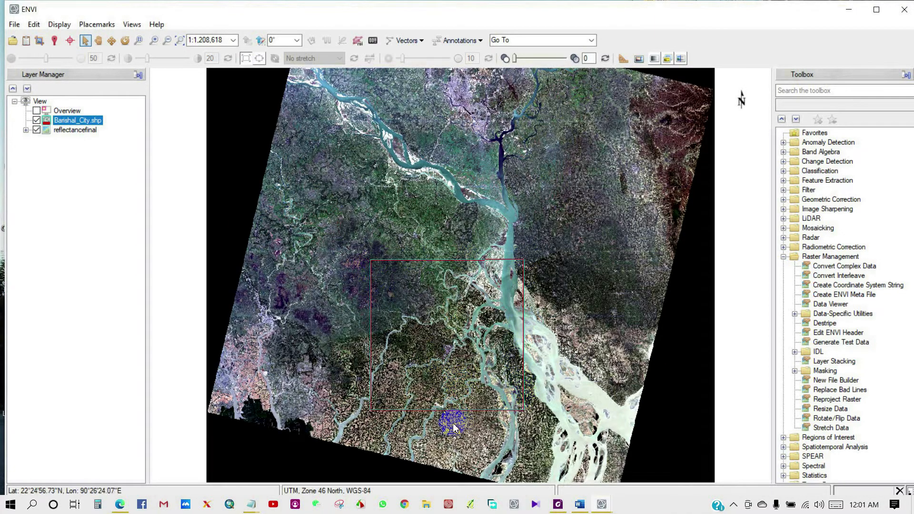
{"action": "scroll", "coordinate": [451, 417], "scroll_direction": "up", "scroll_amount": 2}
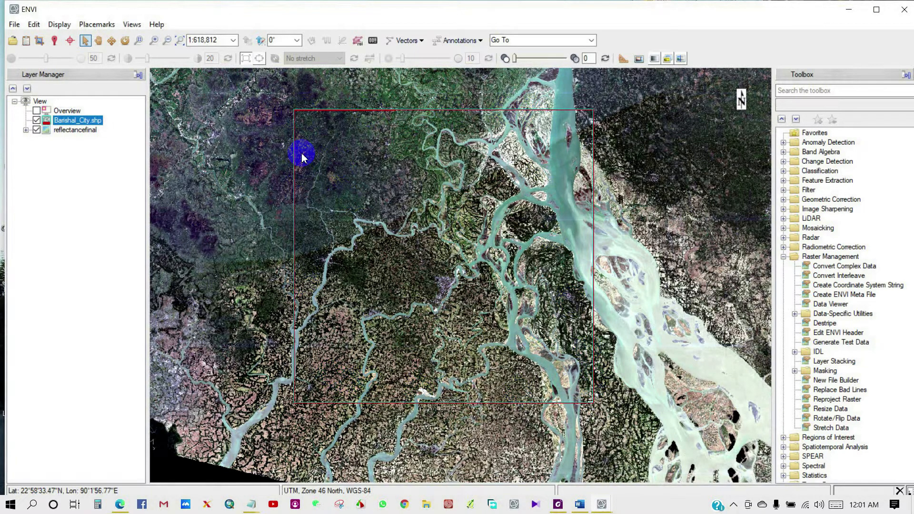
{"action": "left_click", "coordinate": [820, 259]}
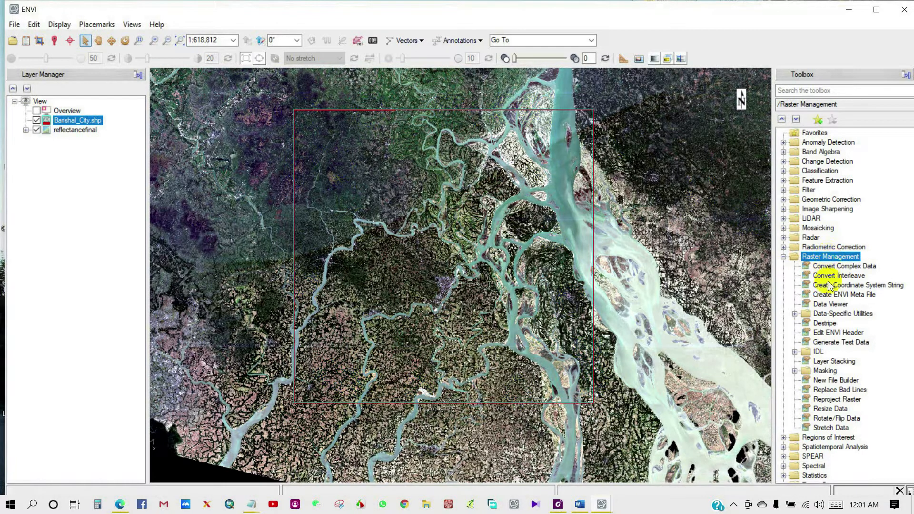
{"action": "left_click", "coordinate": [828, 410]}
{"action": "double_click", "coordinate": [828, 410]}
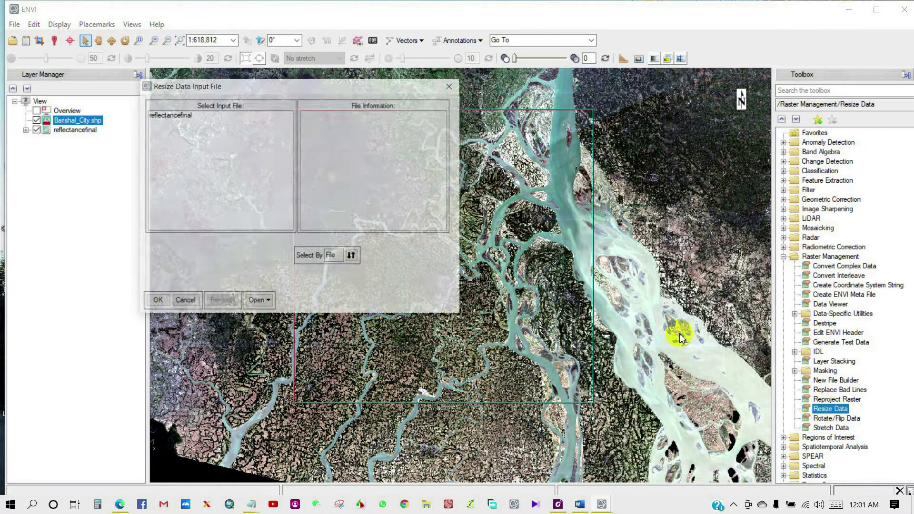
{"action": "left_click_drag", "start_coordinate": [265, 87], "coordinate": [395, 86]}
{"action": "left_click", "coordinate": [312, 115]}
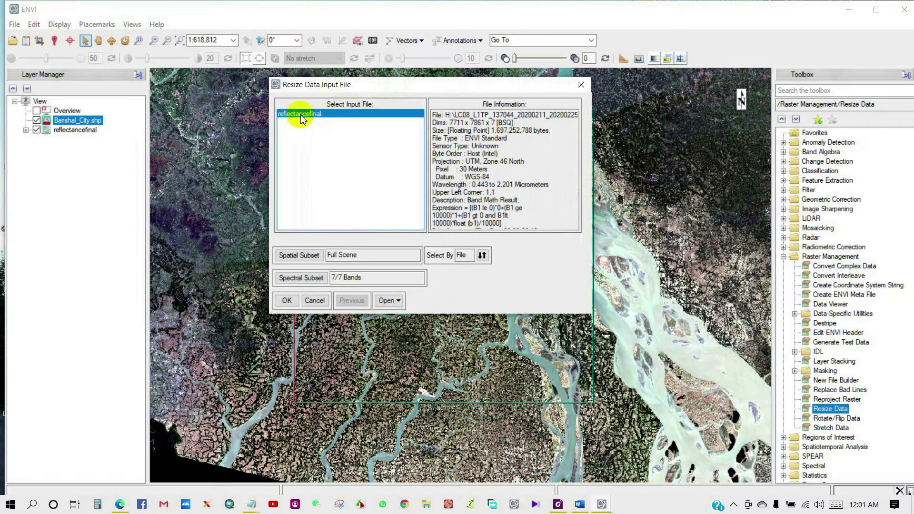
Step: Define the spatial subset by the ROI/EVF extent of Barishal_City.shp and accept the input file with all 7 bands
{"action": "left_click", "coordinate": [301, 256]}
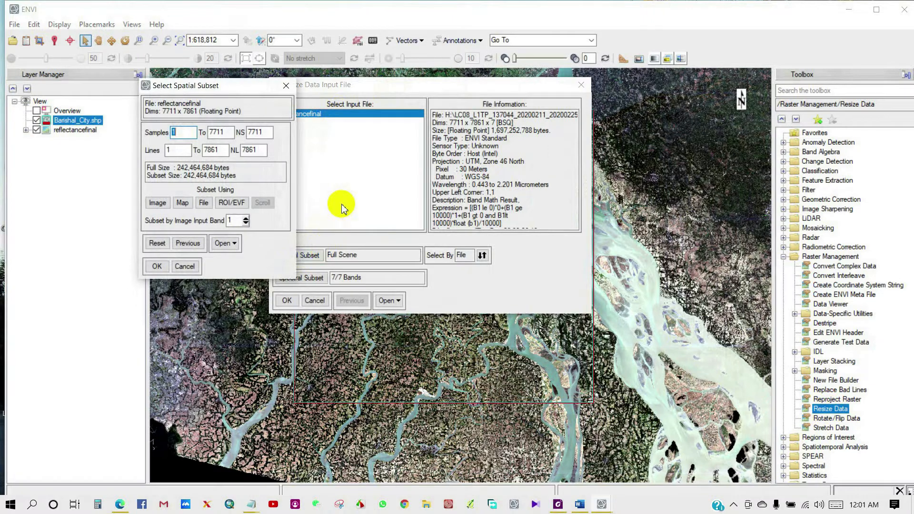
{"action": "left_click_drag", "start_coordinate": [210, 86], "coordinate": [590, 81]}
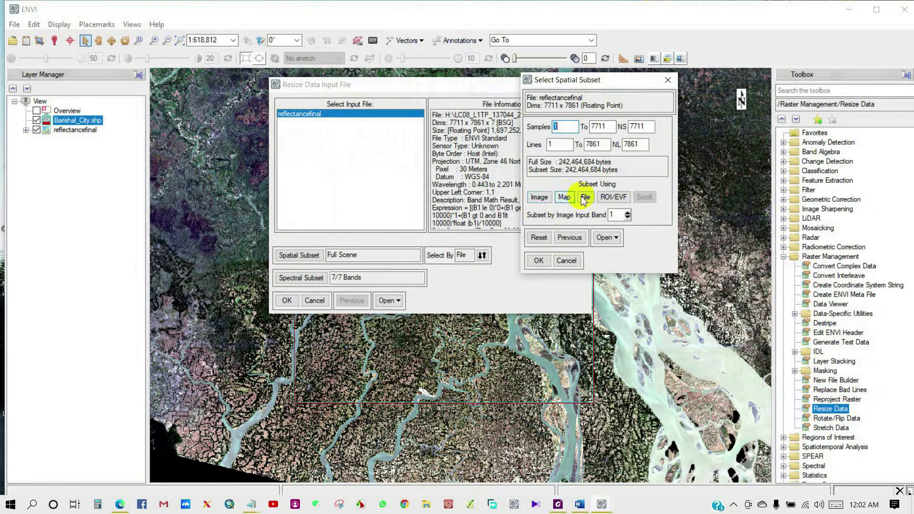
{"action": "left_click", "coordinate": [613, 197]}
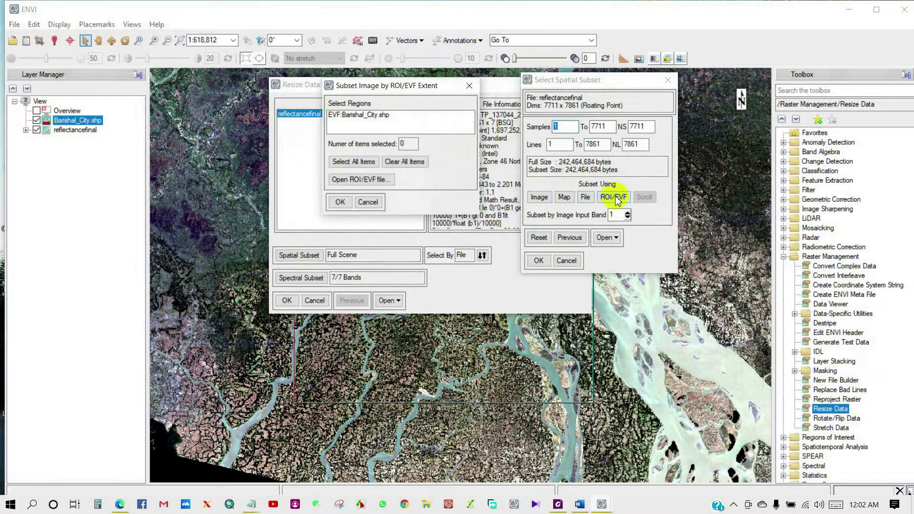
{"action": "left_click", "coordinate": [357, 118]}
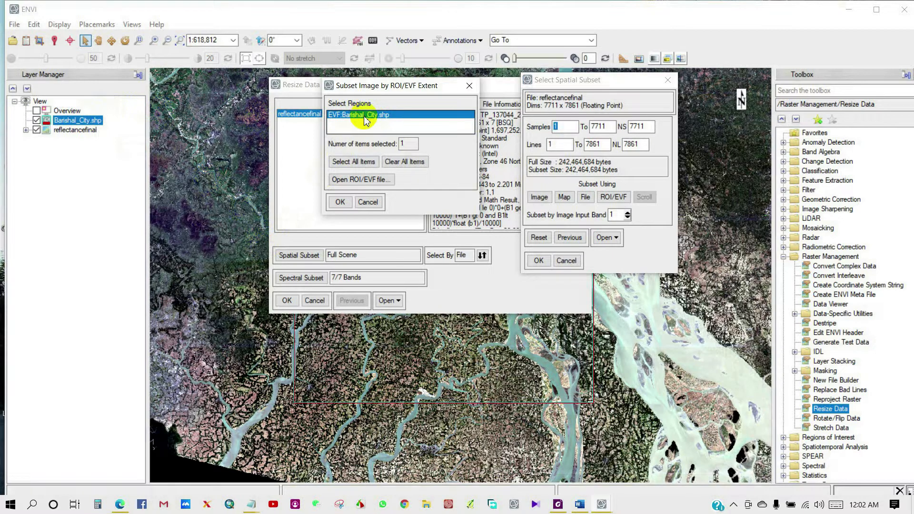
{"action": "left_click", "coordinate": [341, 201]}
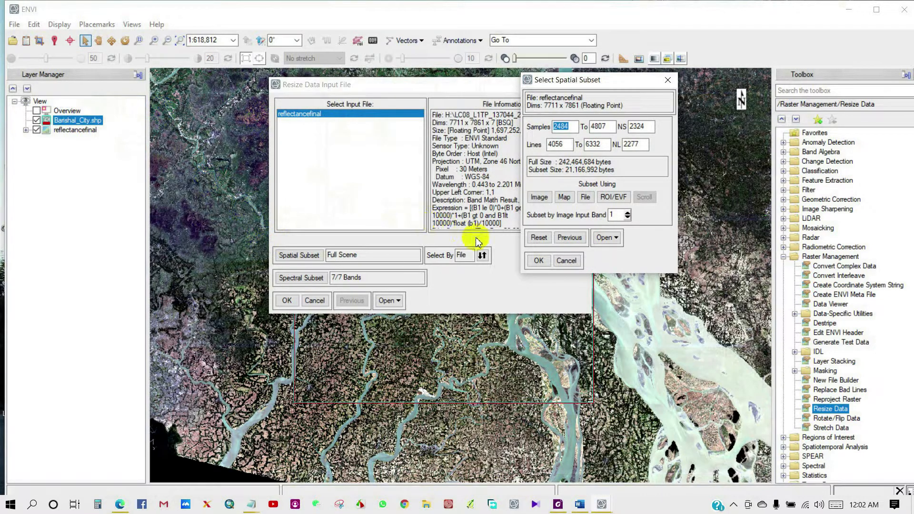
{"action": "left_click", "coordinate": [537, 261]}
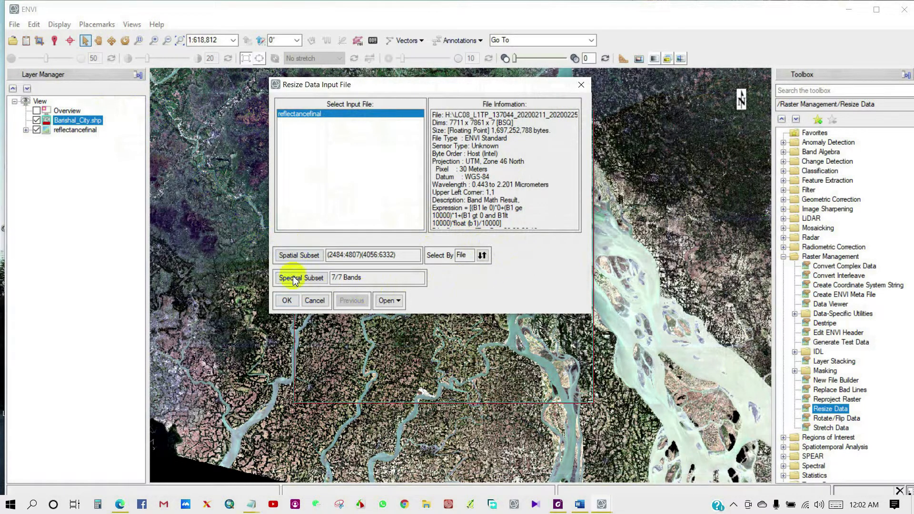
{"action": "left_click", "coordinate": [281, 302]}
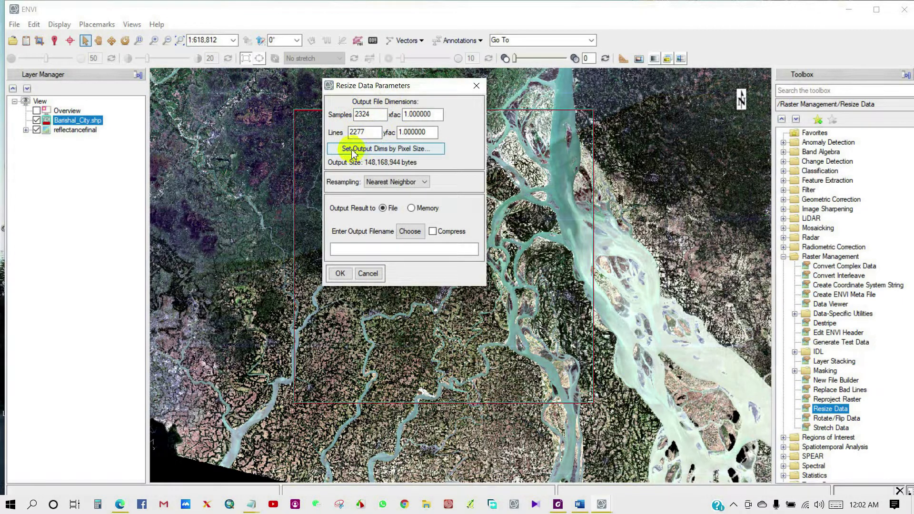
Step: Accept an output pixel size of 30 by 30 meters and choose Nearest Neighbor resampling
{"action": "left_click", "coordinate": [397, 149]}
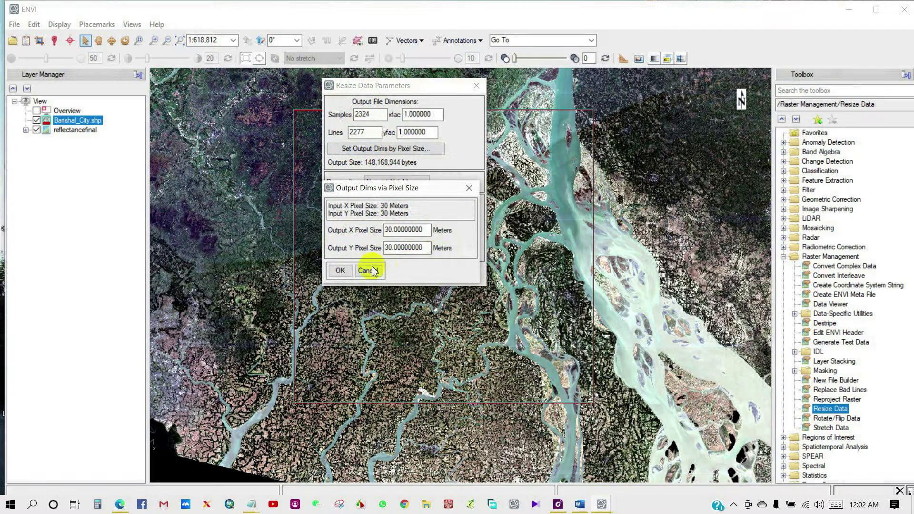
{"action": "left_click", "coordinate": [340, 272]}
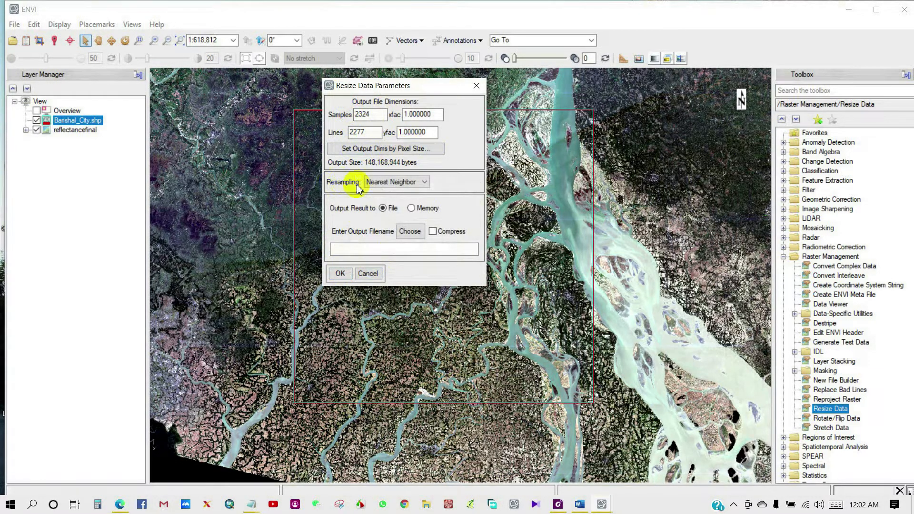
{"action": "left_click", "coordinate": [398, 183]}
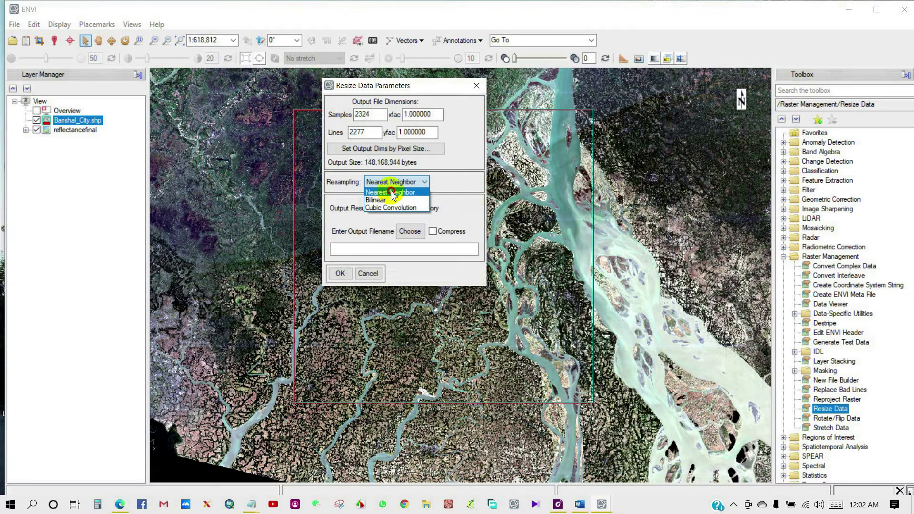
{"action": "left_click", "coordinate": [392, 193]}
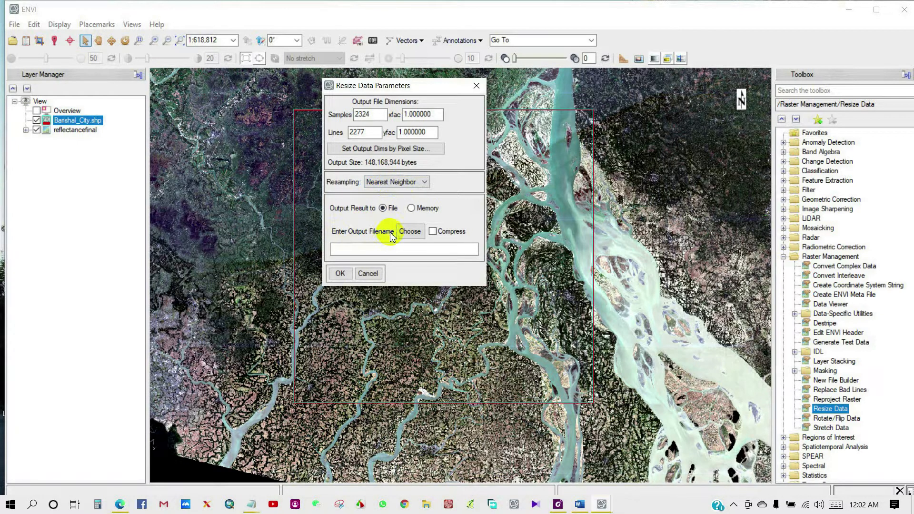
Step: Name the output file "Region of Interest" in the Output folder and run the resize
{"action": "left_click", "coordinate": [410, 232]}
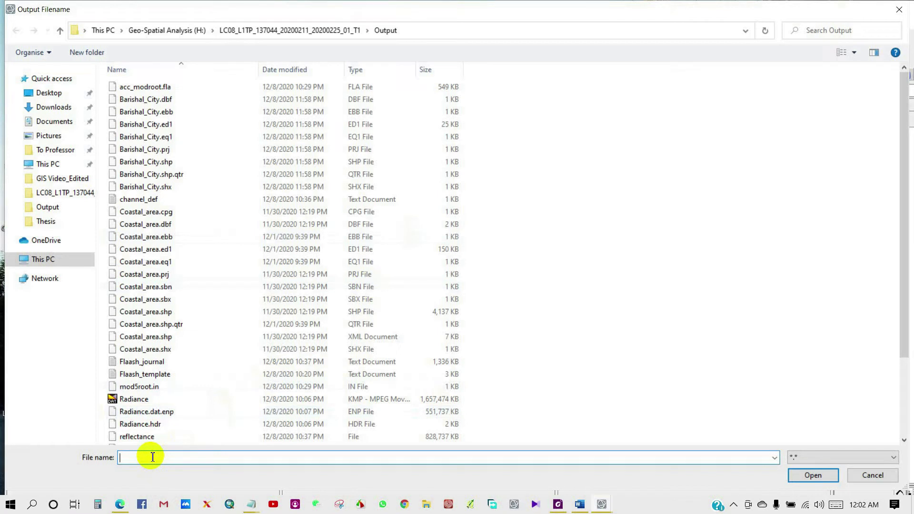
{"action": "type", "text": "Re"}
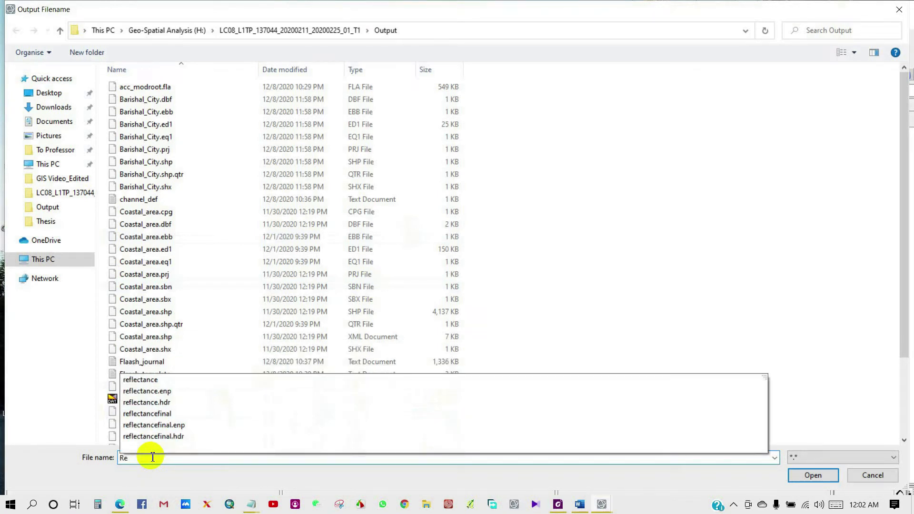
{"action": "type", "text": "gion of Interest"}
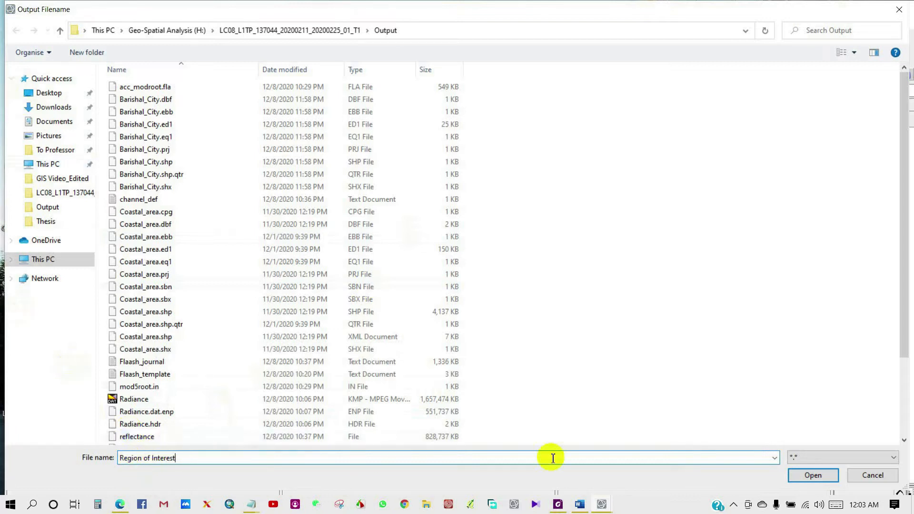
{"action": "left_click", "coordinate": [811, 476]}
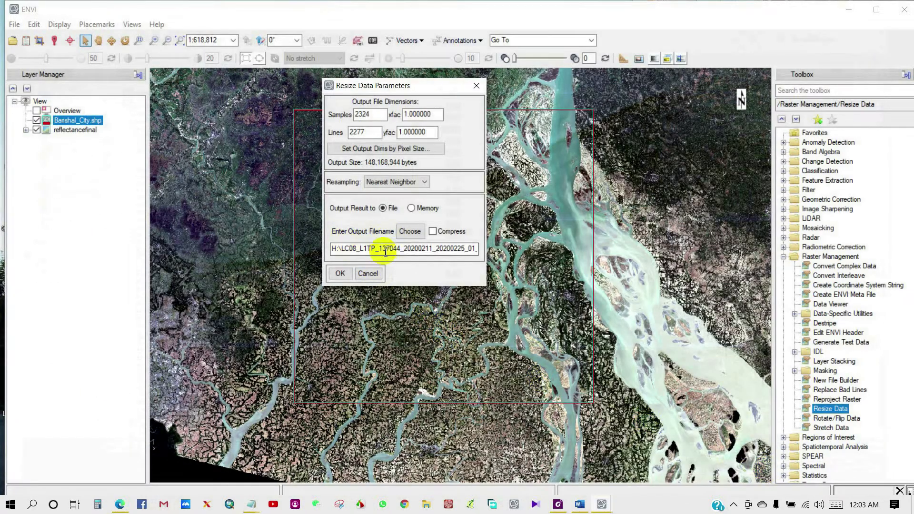
{"action": "left_click", "coordinate": [340, 274]}
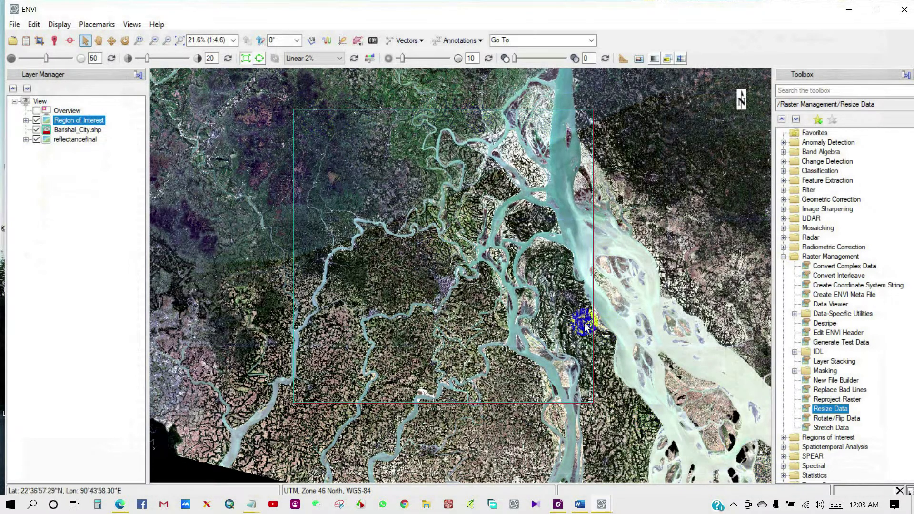
Step: Hide the reflectancefinal layer and centre the clipped Region of Interest raster in the view
{"action": "left_click", "coordinate": [36, 139]}
{"action": "left_click", "coordinate": [99, 40]}
{"action": "left_click_drag", "start_coordinate": [440, 218], "coordinate": [447, 243]}
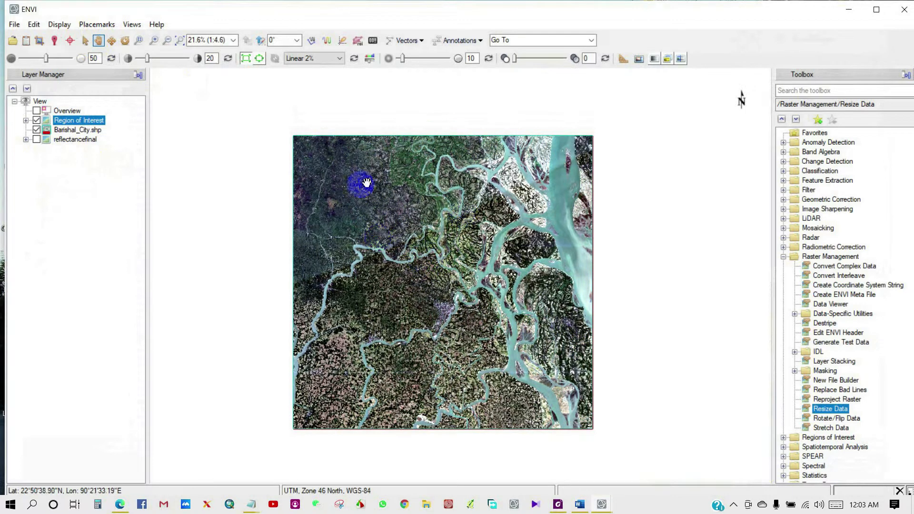
Step: Toggle the Barishal_City.shp and Region of Interest layers off and on to compare the clipped raster with the boundary
{"action": "left_click", "coordinate": [36, 130]}
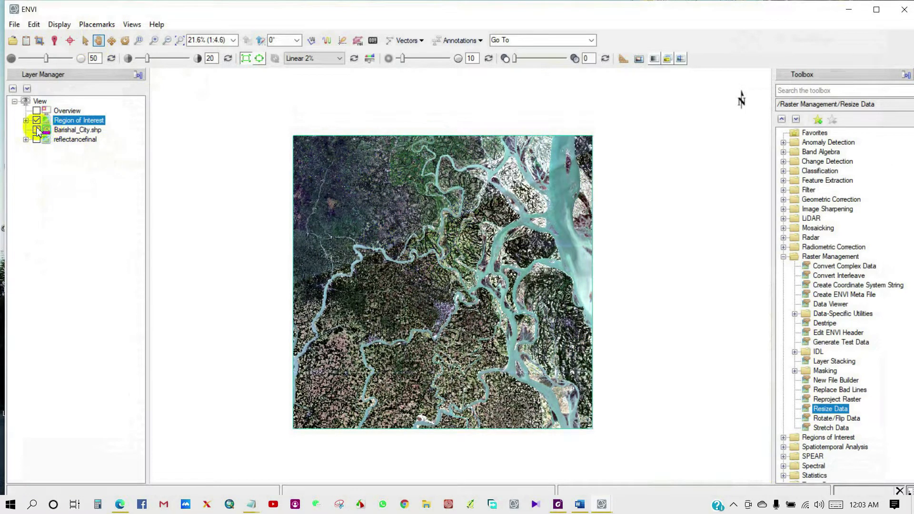
{"action": "left_click", "coordinate": [36, 130]}
{"action": "left_click", "coordinate": [37, 120]}
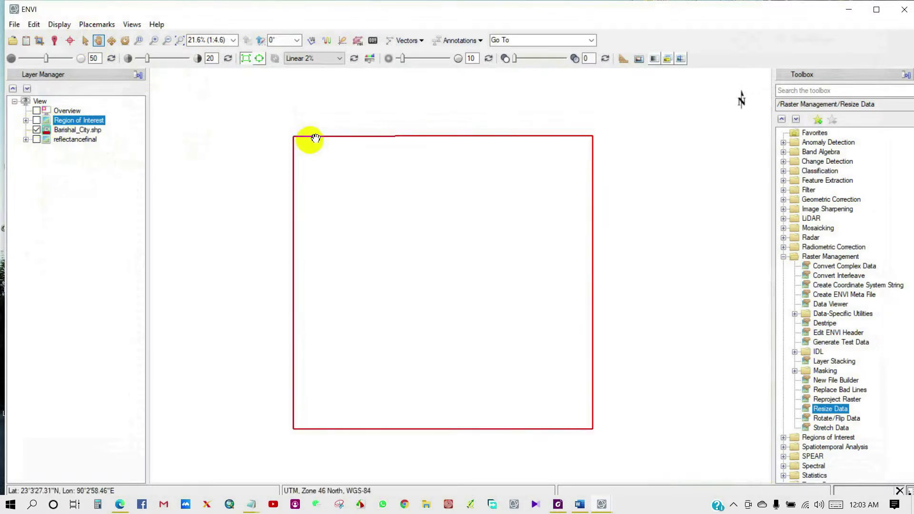
{"action": "left_click", "coordinate": [36, 121]}
{"action": "scroll", "coordinate": [460, 277], "scroll_direction": "up", "scroll_amount": 1}
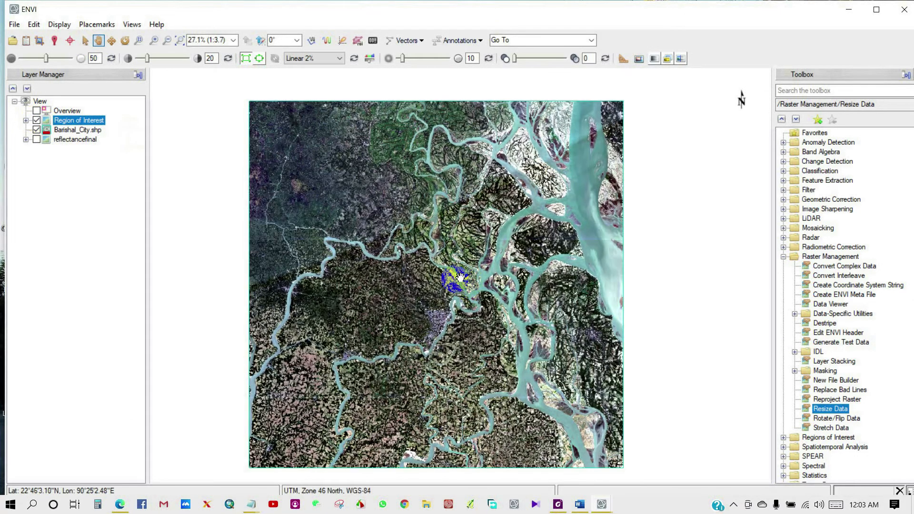
{"action": "left_click_drag", "start_coordinate": [460, 277], "coordinate": [437, 285]}
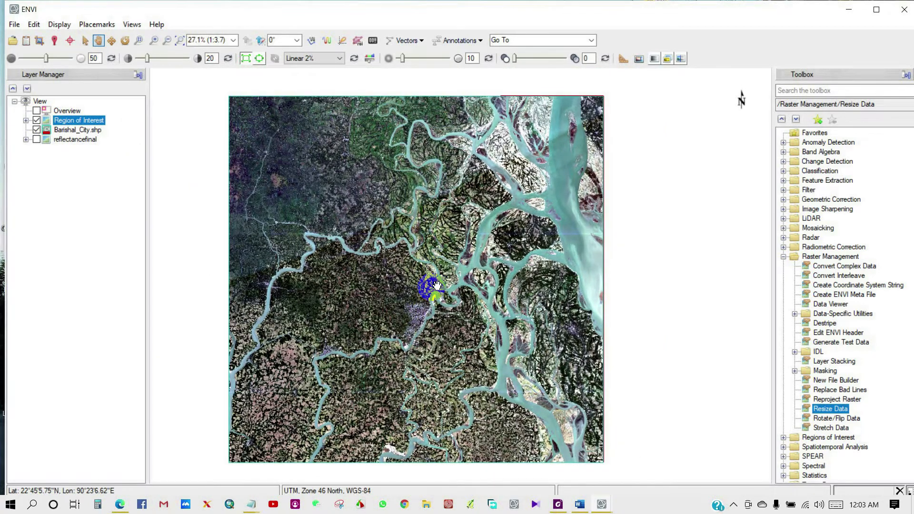